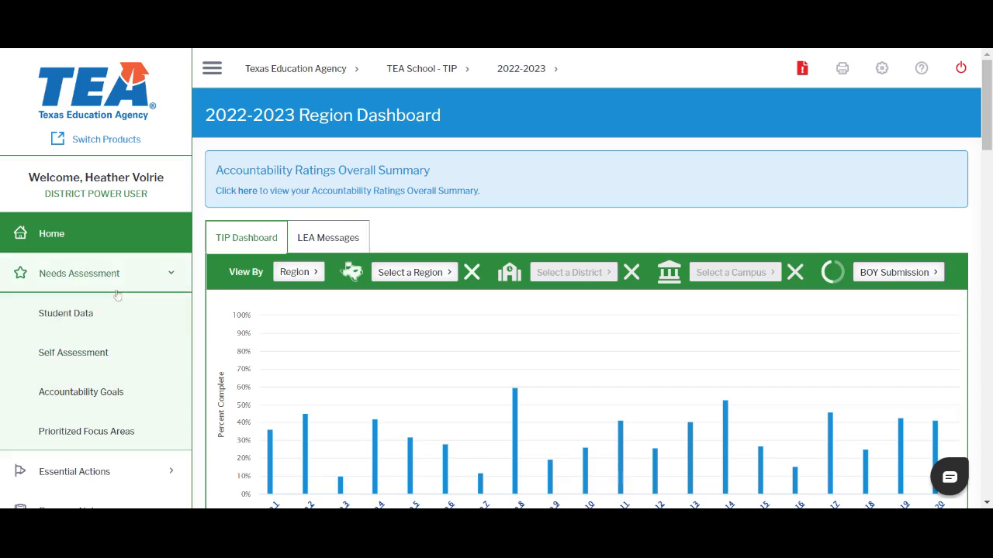
# Step: Open the Student Data page under Needs Assessment and expand the Student Achievement section
pyautogui.click(109, 285)
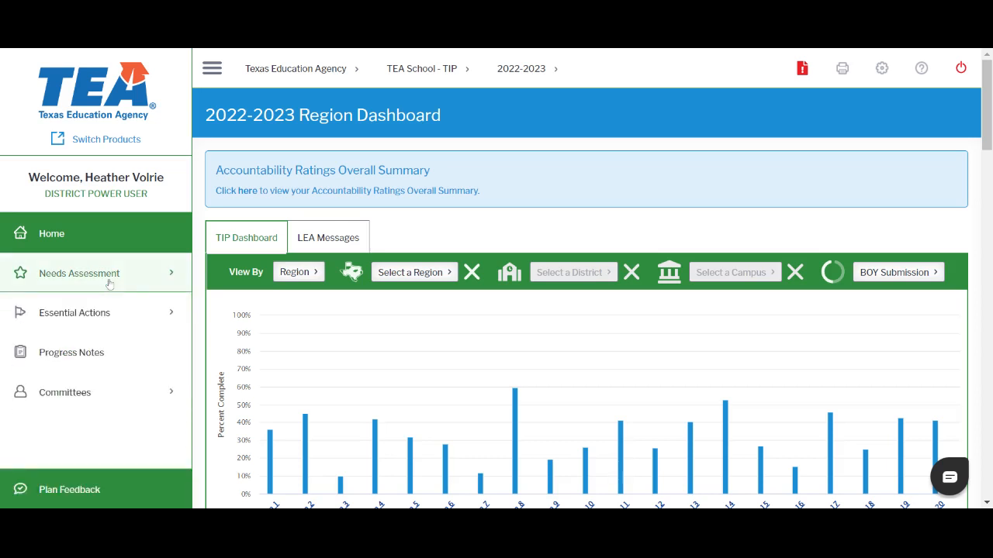
pyautogui.click(110, 285)
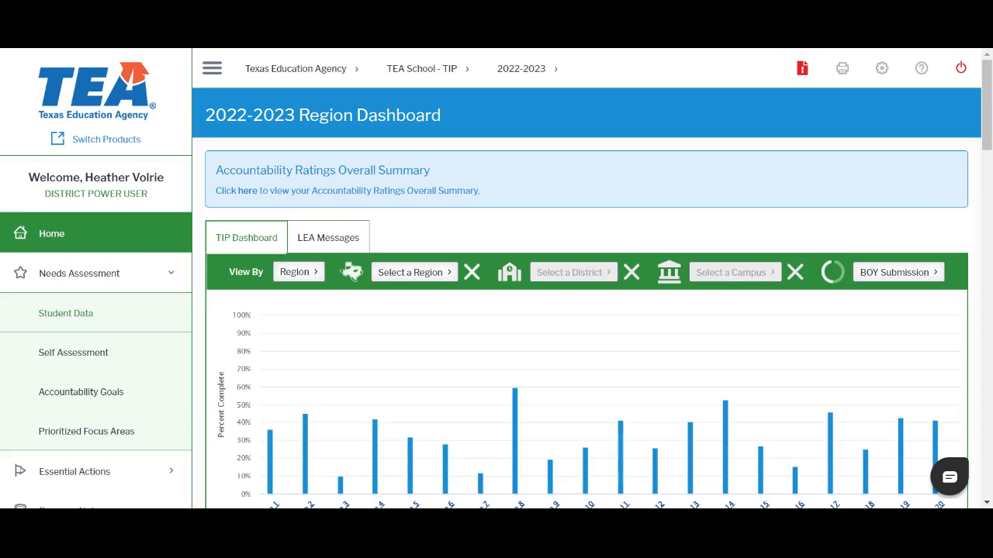
pyautogui.click(67, 313)
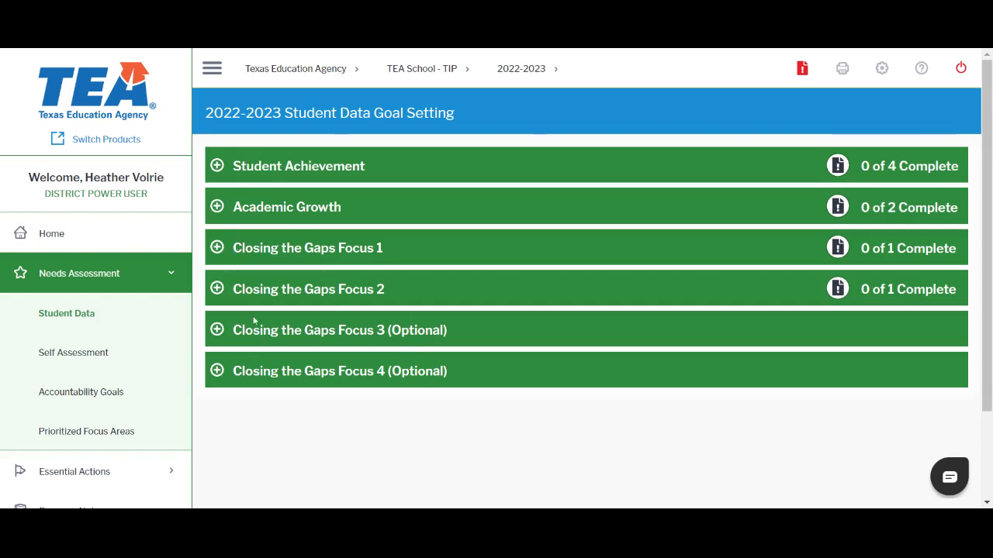
pyautogui.click(217, 166)
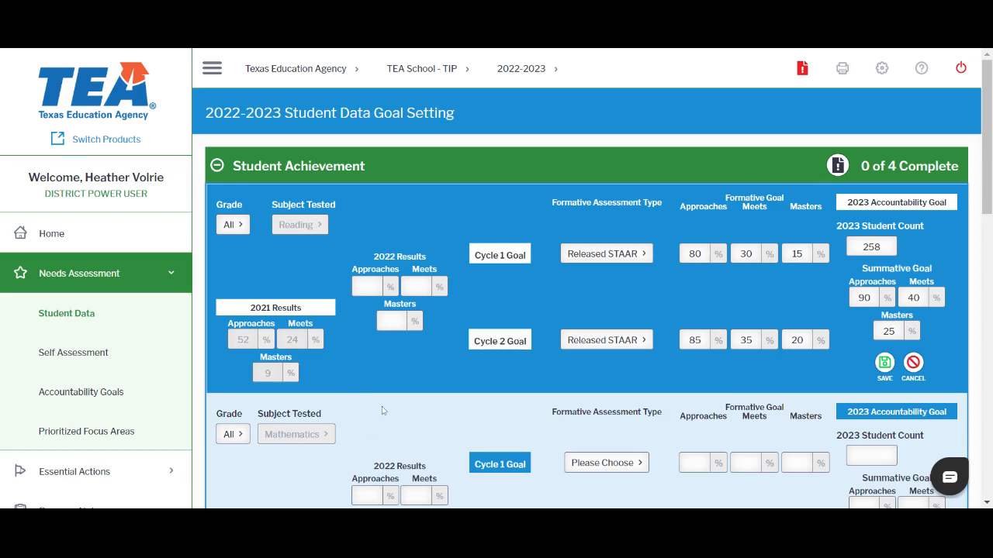
# Step: Look through the Student Achievement rows for all four tested subjects and examine the grade options for Reading
pyautogui.scroll(-3, 386, 410)
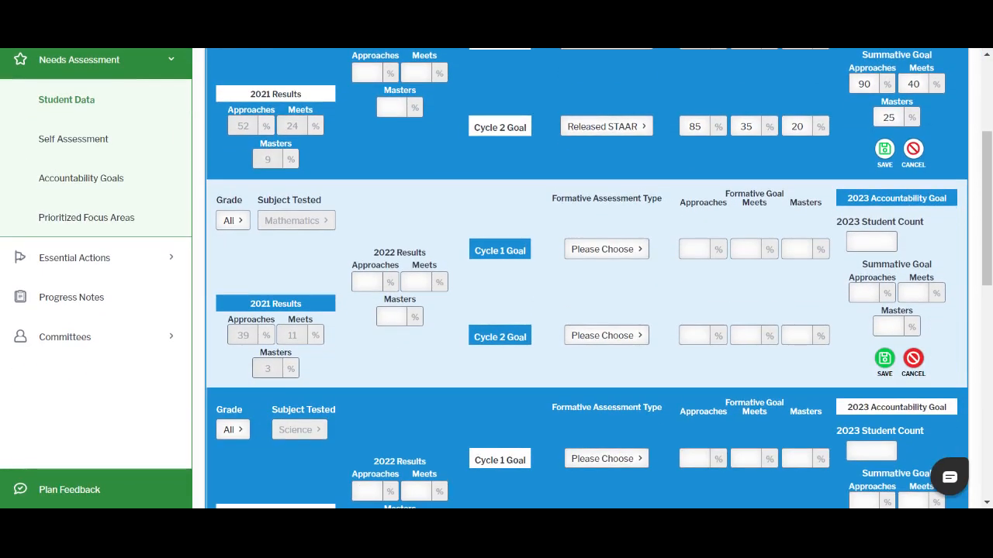
pyautogui.scroll(-4, 385, 410)
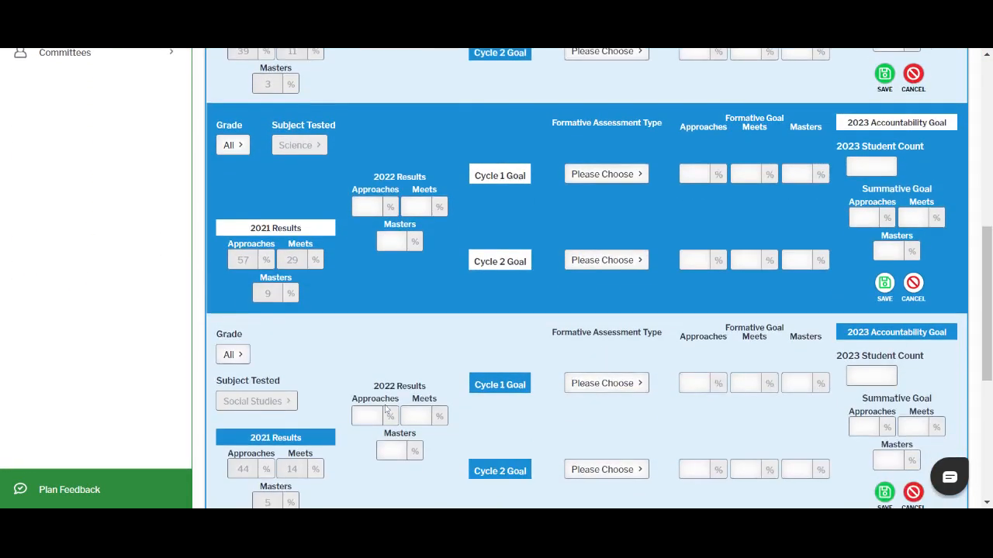
pyautogui.scroll(-1, 386, 410)
pyautogui.scroll(8, 386, 409)
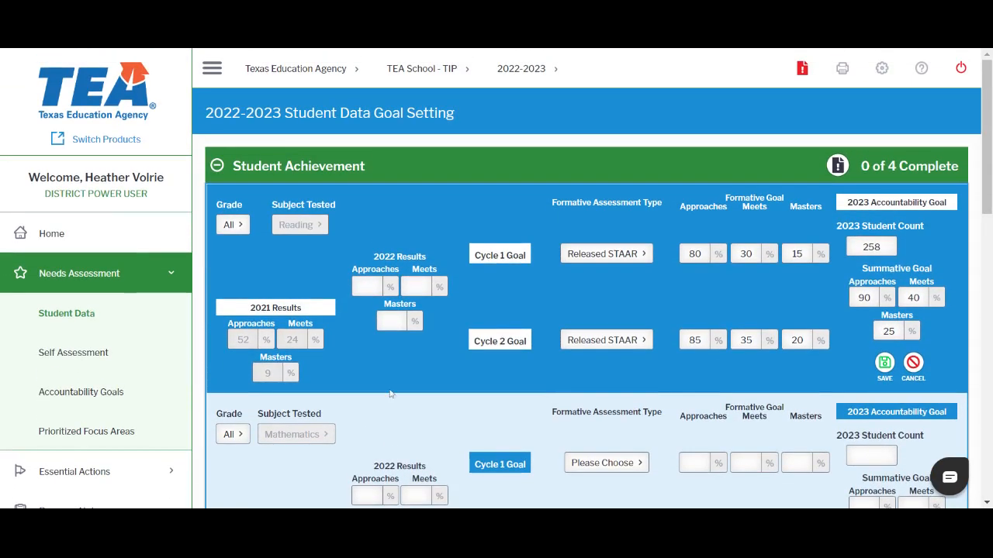
pyautogui.click(244, 226)
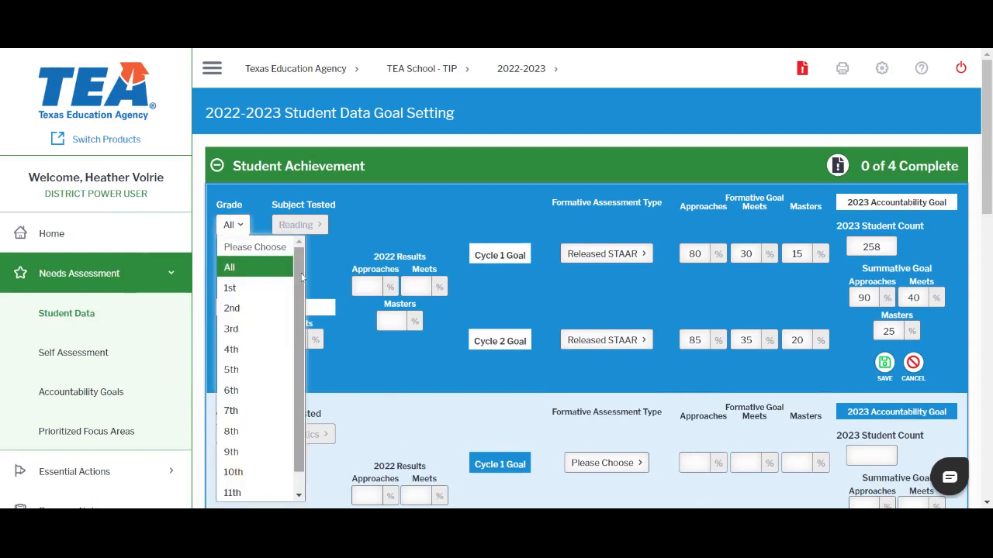
pyautogui.scroll(-1, 287, 333)
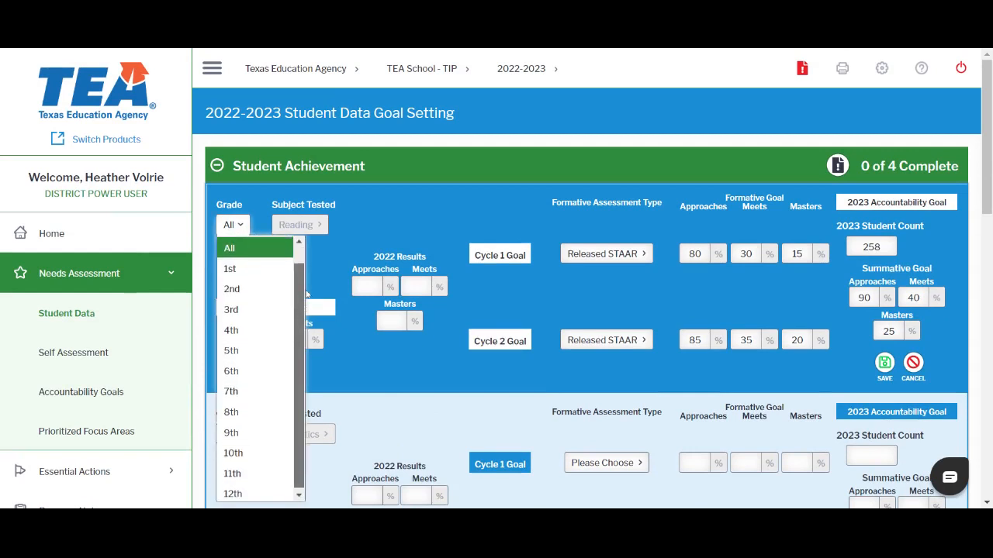
pyautogui.scroll(1, 301, 318)
pyautogui.click(325, 264)
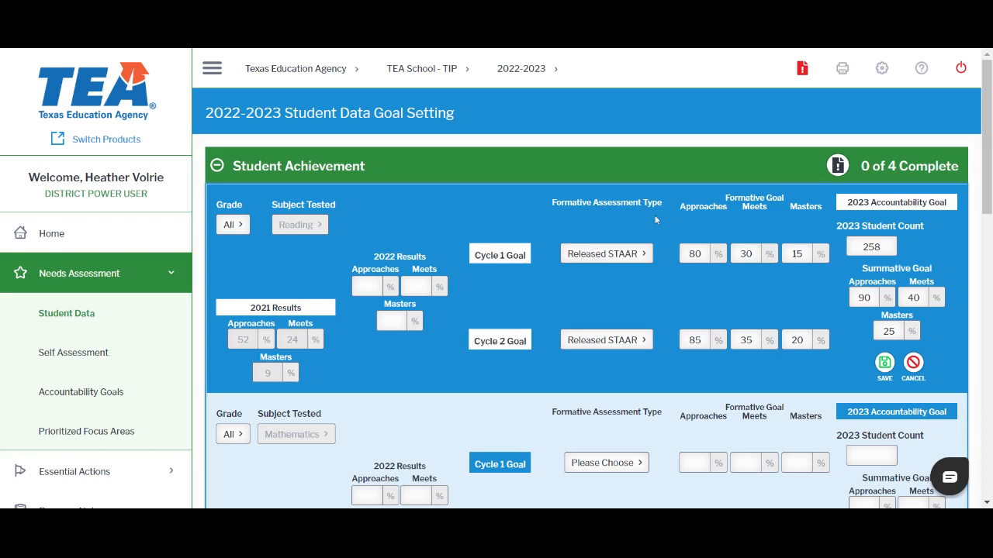
# Step: Examine the Formative Assessment Type options for the Reading Cycle 1 and Cycle 2 goals
pyautogui.click(645, 256)
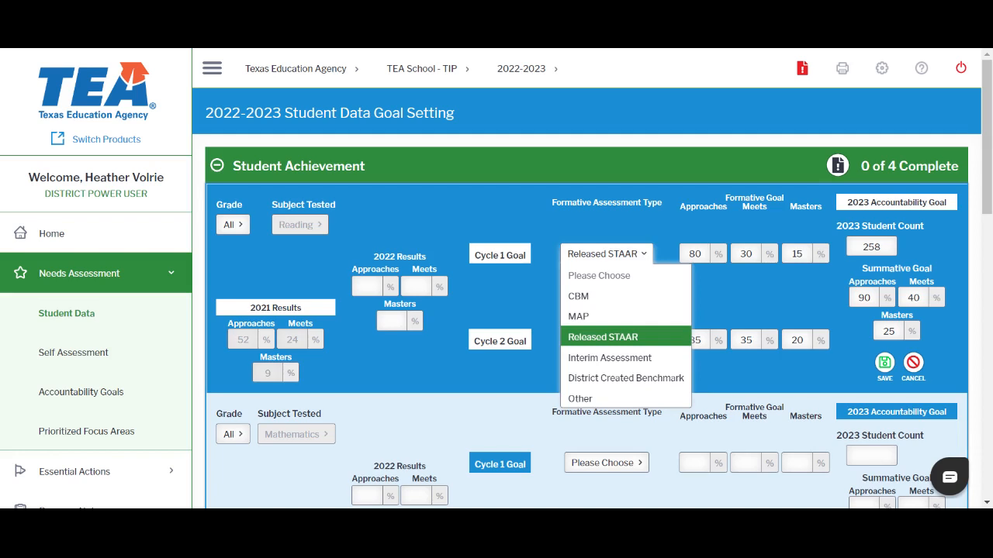
pyautogui.click(645, 257)
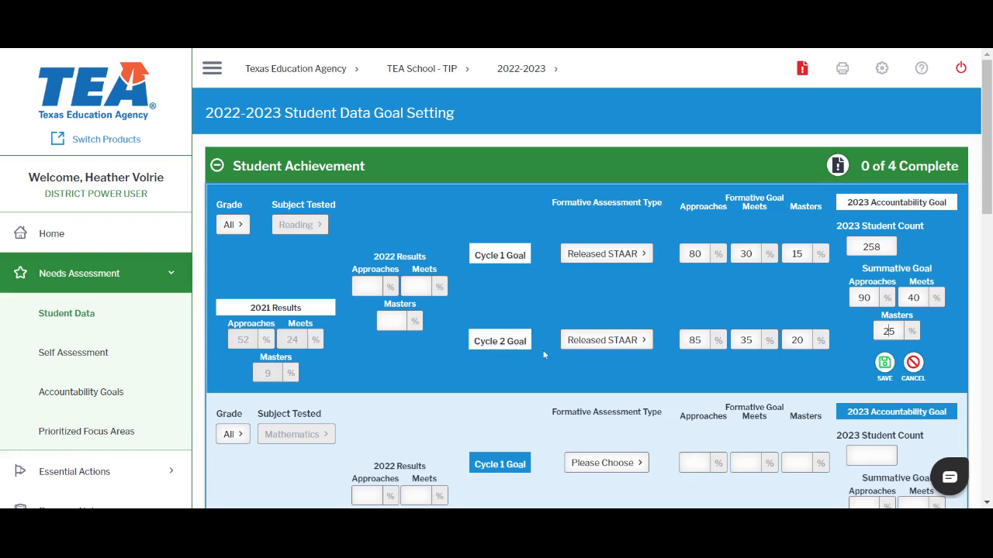
pyautogui.click(641, 343)
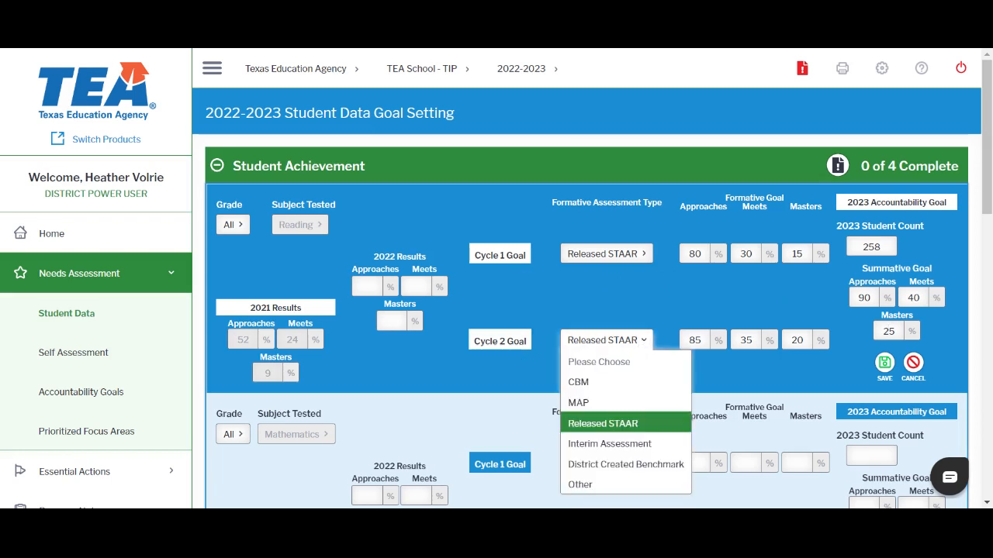
pyautogui.click(689, 340)
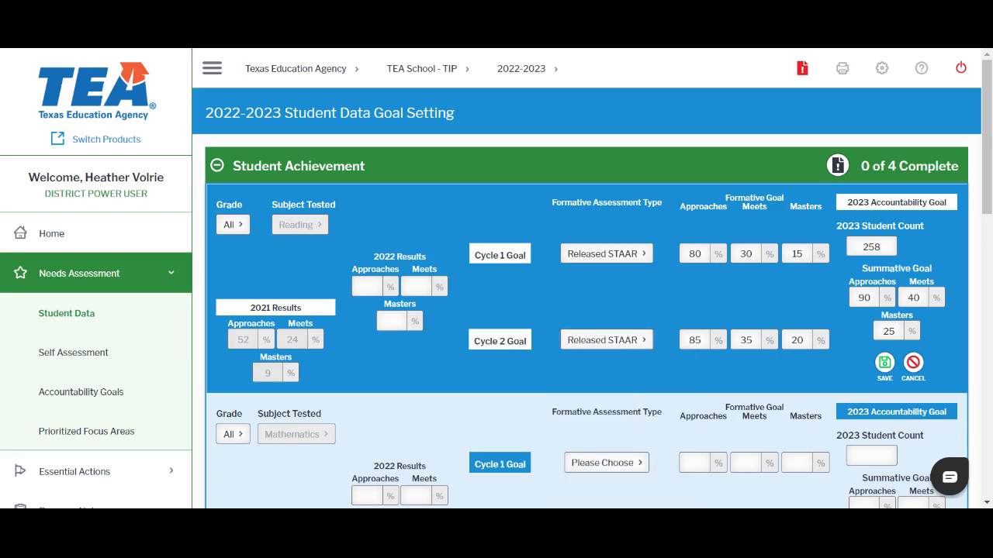
pyautogui.click(792, 340)
# Step: Examine the grade options in the Mathematics row without changing the selected grade
pyautogui.scroll(-2, 729, 215)
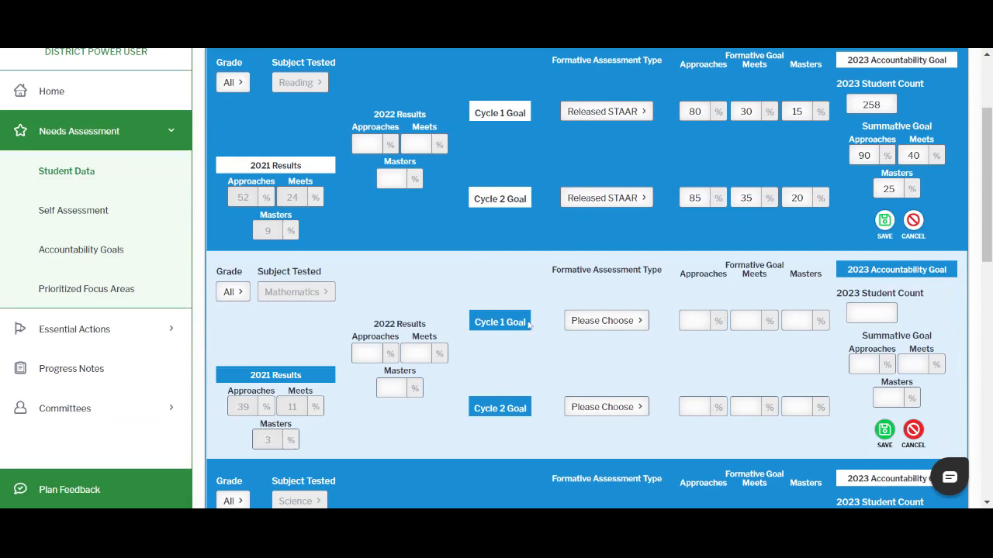
pyautogui.scroll(-1, 527, 327)
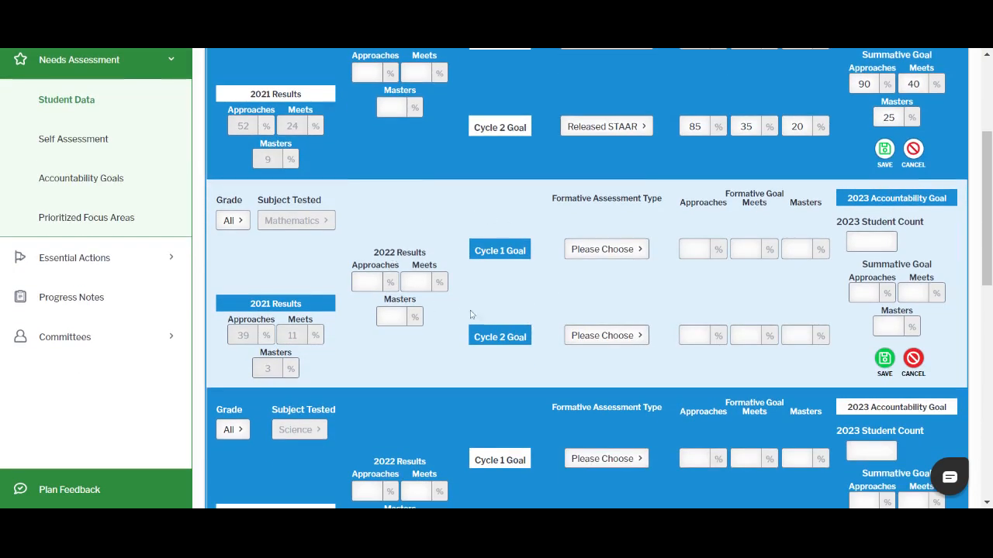
pyautogui.click(233, 221)
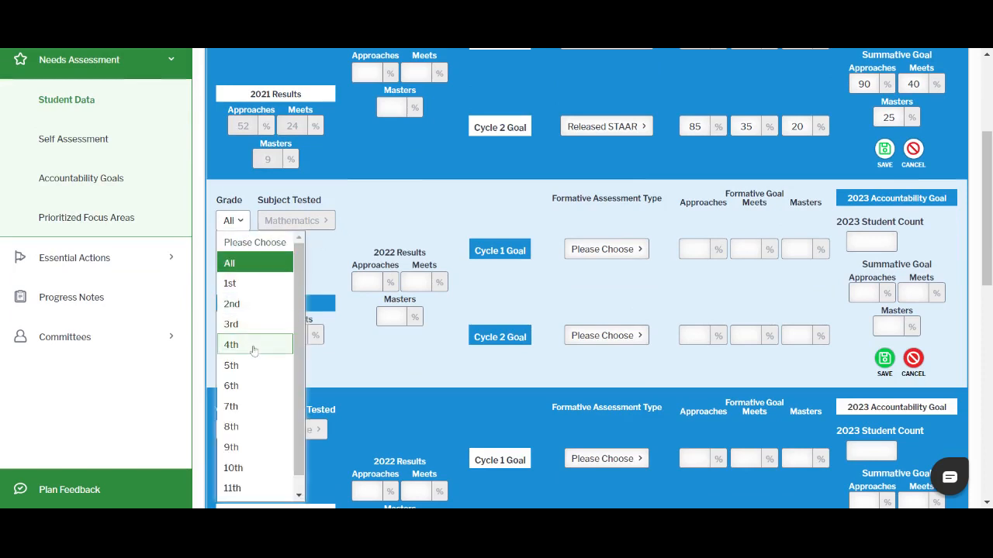
pyautogui.click(316, 295)
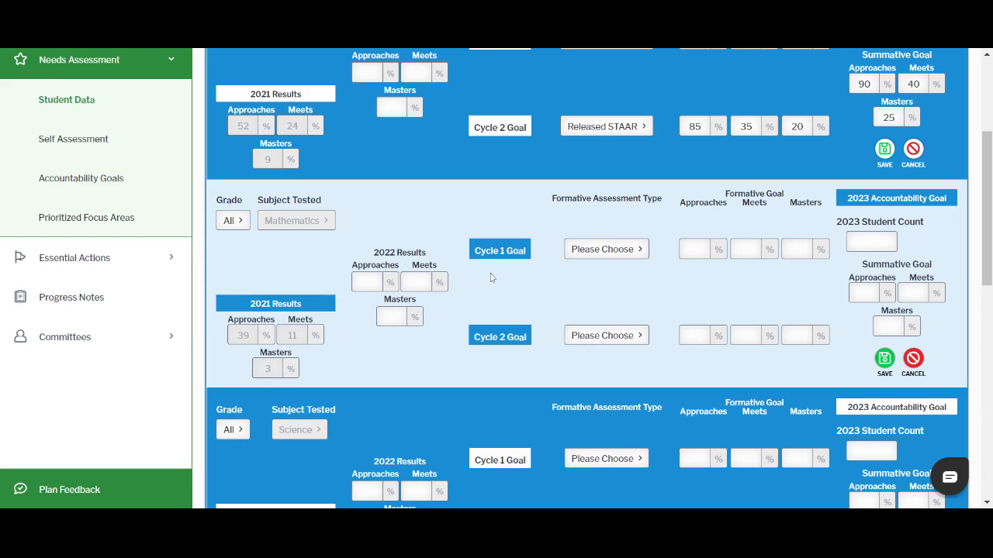
# Step: Set the Mathematics Cycle 1 formative goals for Approaches, Meets and Masters to 30% each and save the row
pyautogui.scroll(2, 464, 269)
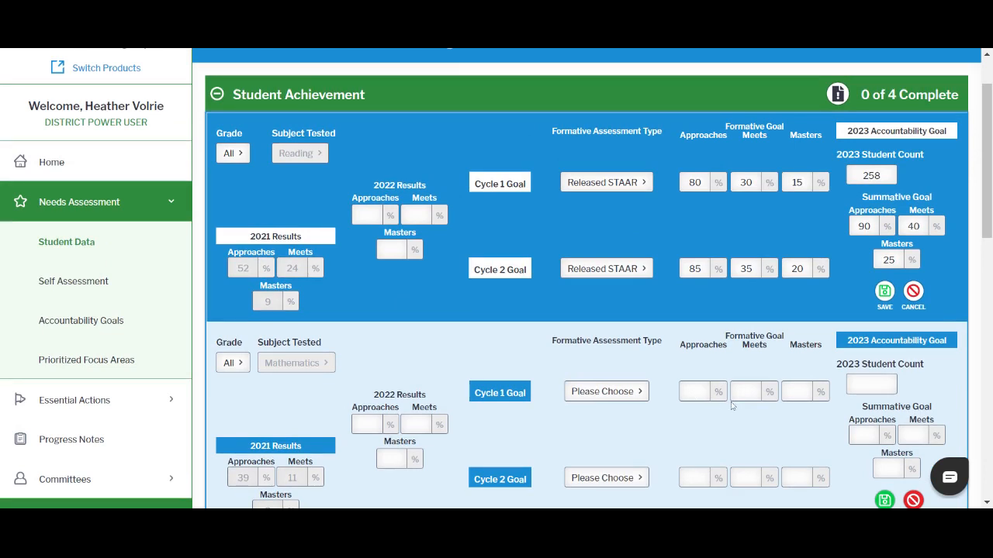
pyautogui.write('30')
pyautogui.press('Tab')
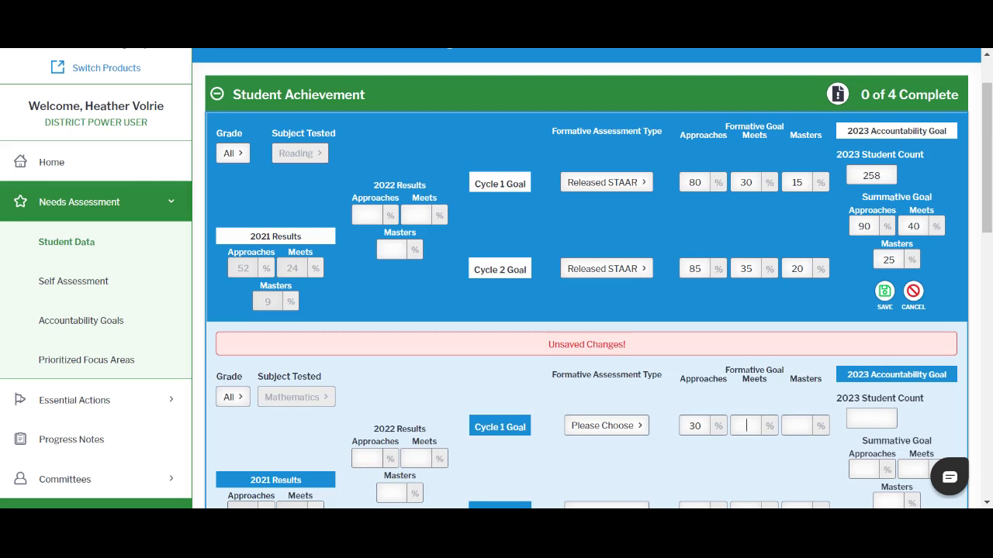
pyautogui.write('30')
pyautogui.write('0')
pyautogui.scroll(-3, 838, 433)
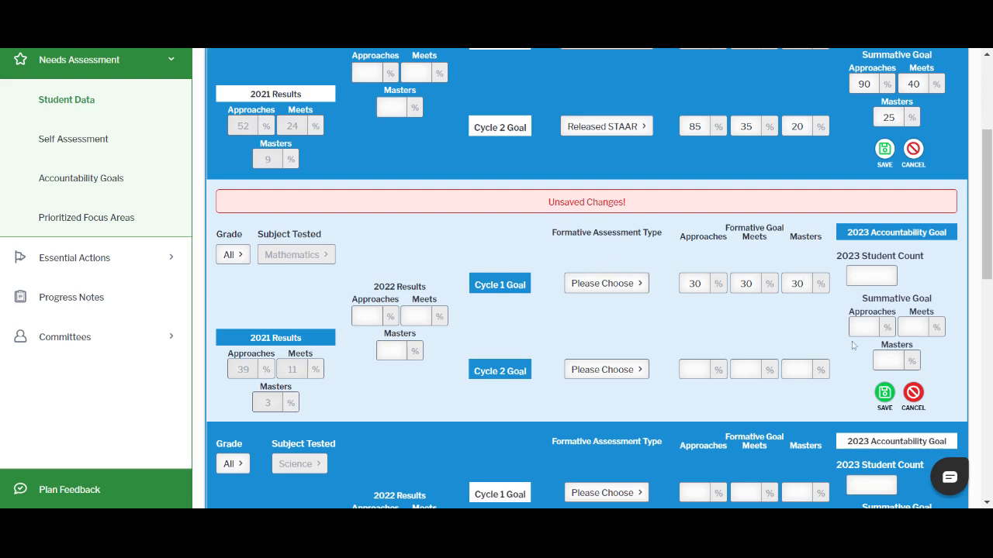
pyautogui.click(885, 393)
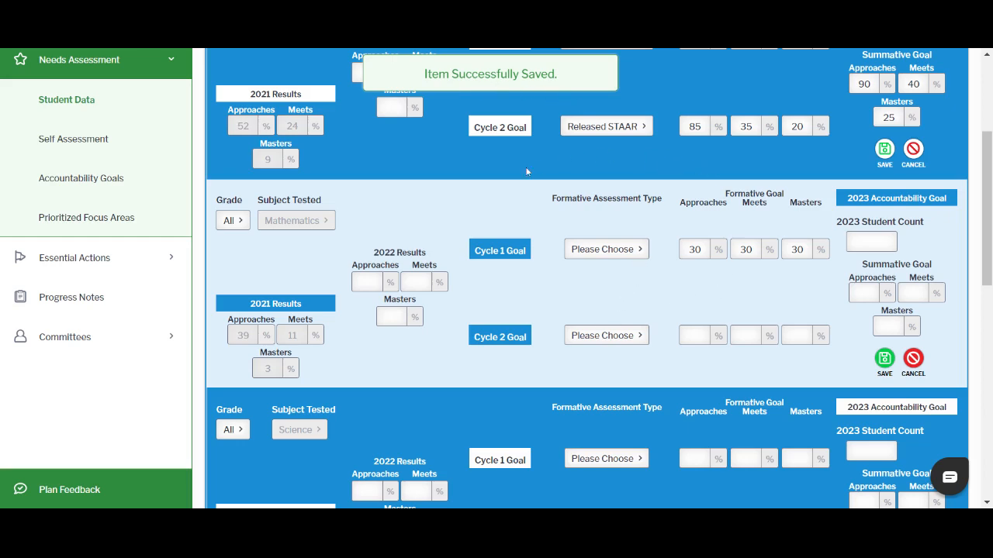
# Step: Collapse the Student Achievement section and expand Academic Growth to show its ELAR and Math goal rows
pyautogui.scroll(-3, 489, 270)
pyautogui.scroll(5, 500, 280)
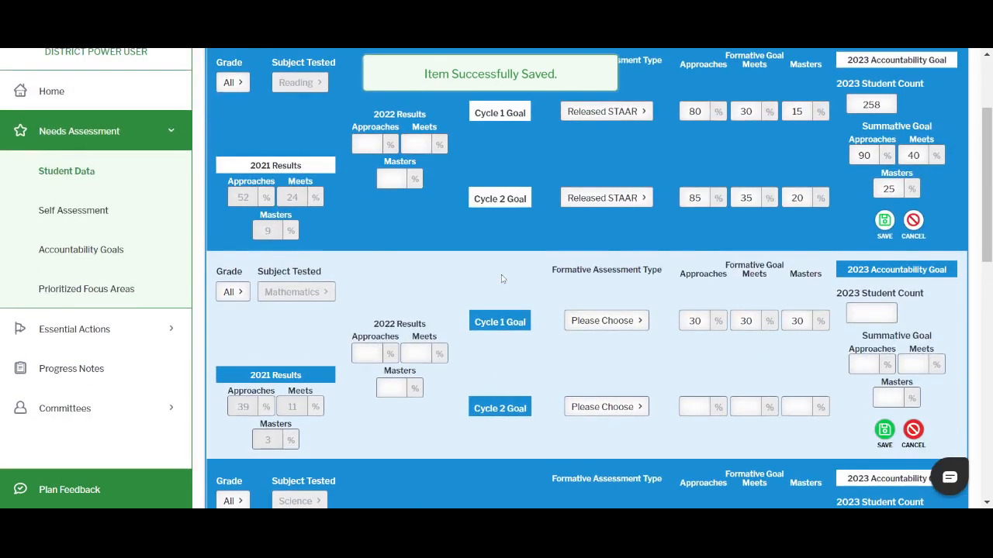
pyautogui.click(222, 169)
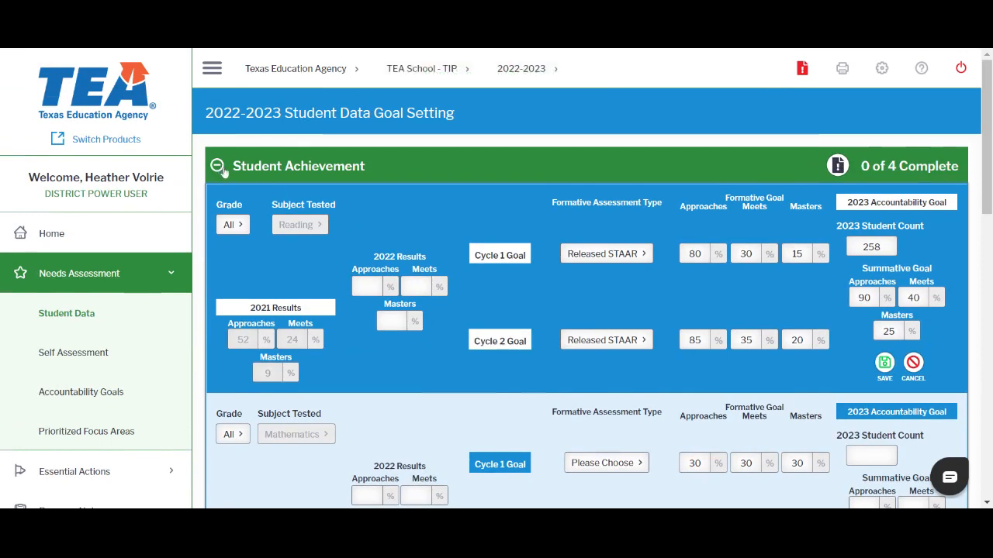
pyautogui.click(230, 208)
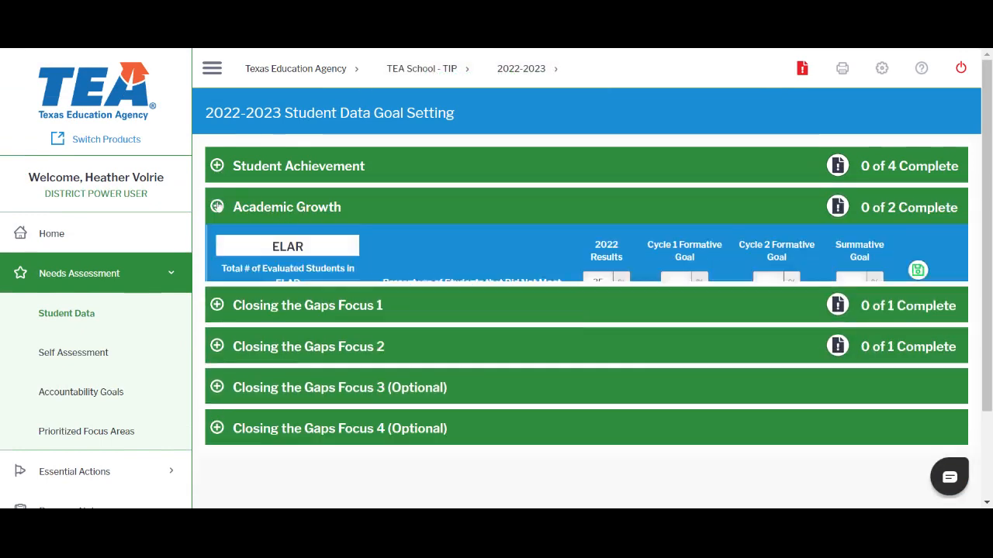
pyautogui.scroll(-1, 421, 281)
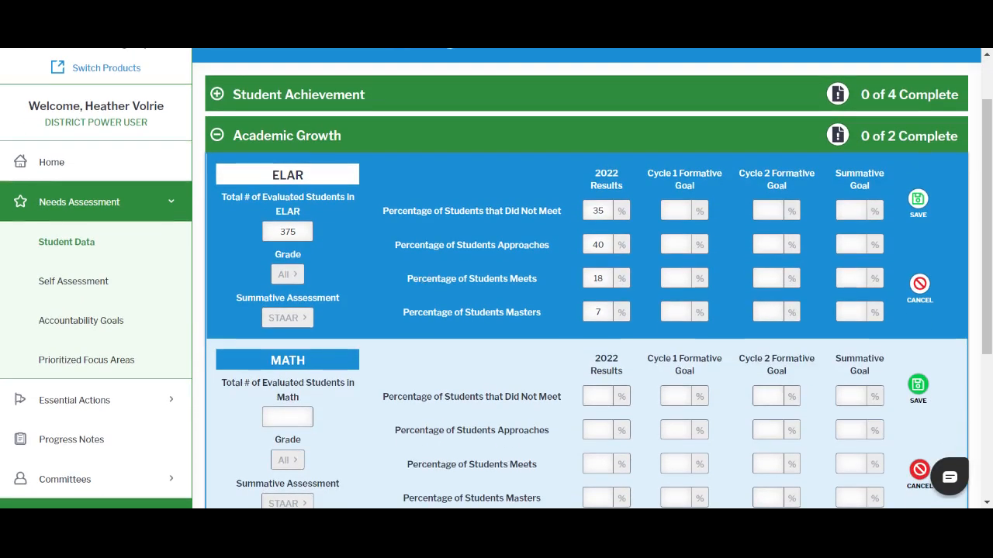
pyautogui.scroll(-1, 426, 281)
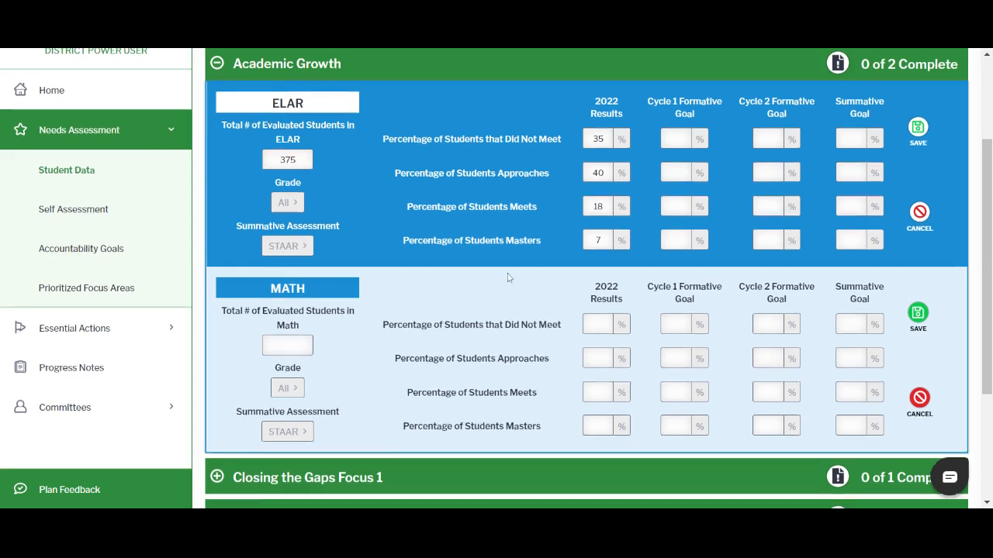
# Step: Expand the Closing the Gaps Focus 1 and Closing the Gaps Focus 2 sections
pyautogui.scroll(-3, 508, 277)
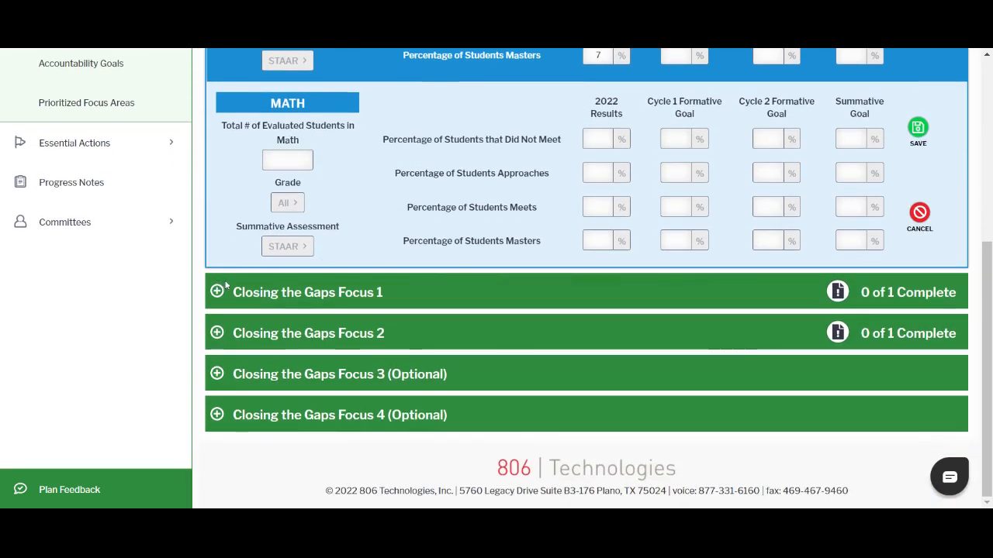
pyautogui.click(217, 291)
pyautogui.scroll(-2, 453, 319)
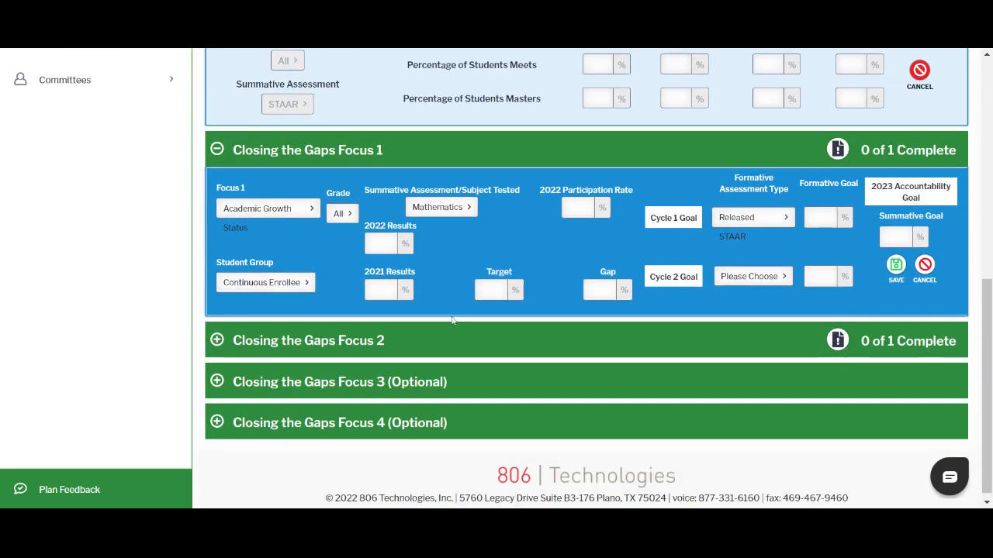
pyautogui.click(216, 334)
pyautogui.scroll(-1, 488, 334)
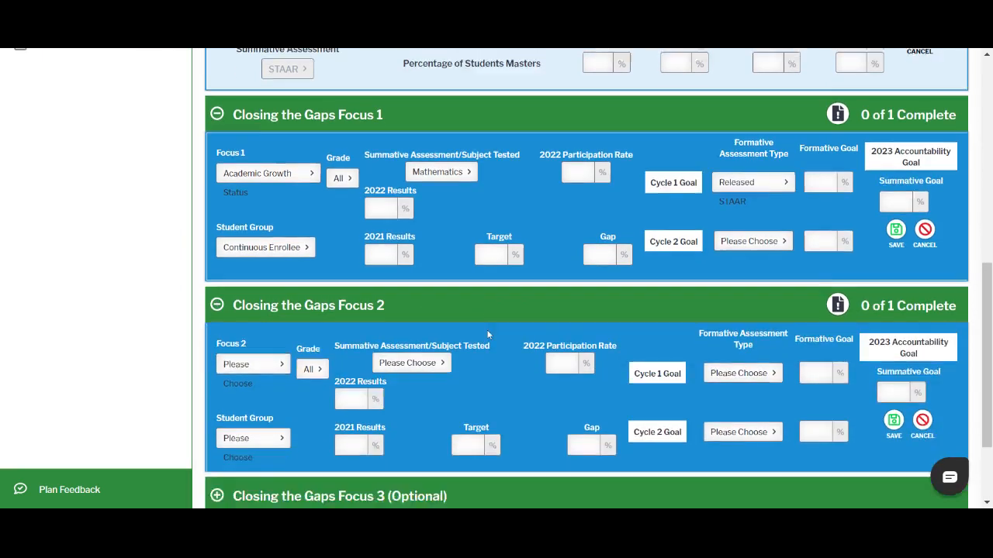
# Step: Examine the focus, student group and grade options in Closing the Gaps Focus 1
pyautogui.click(311, 130)
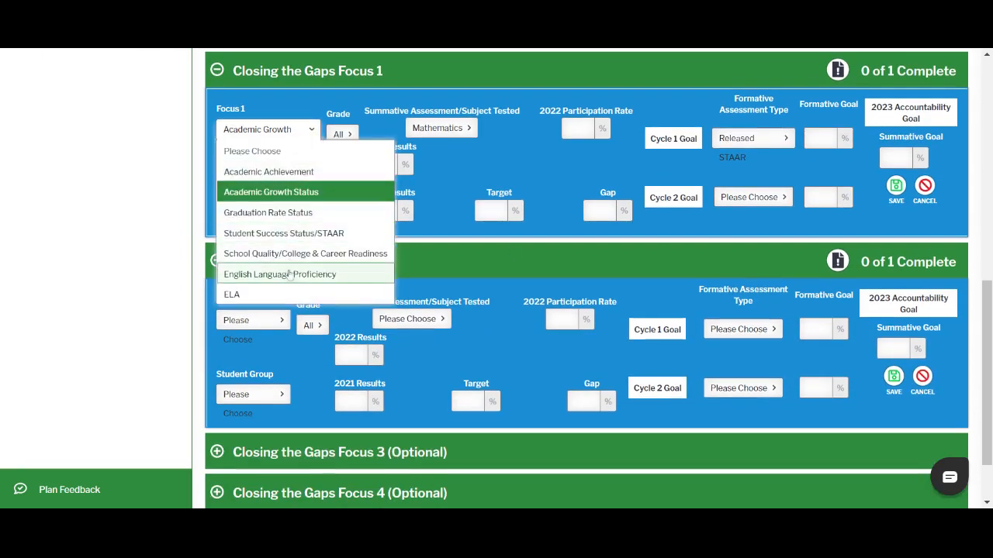
pyautogui.click(312, 135)
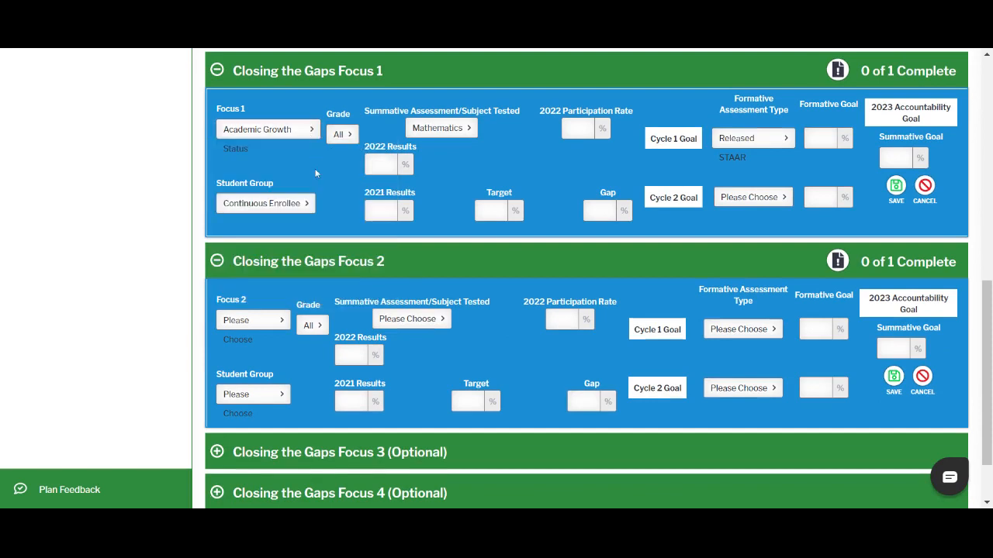
pyautogui.click(308, 204)
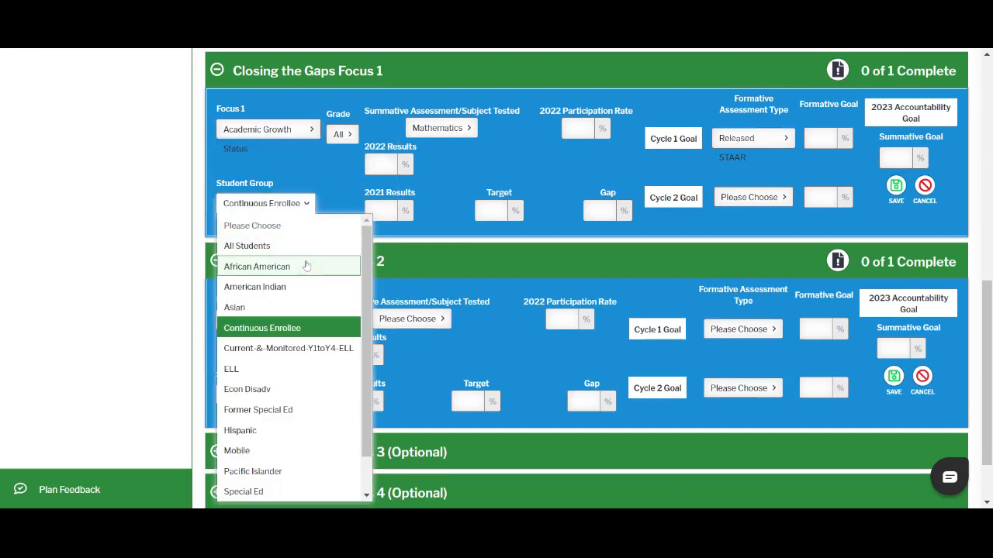
pyautogui.click(353, 137)
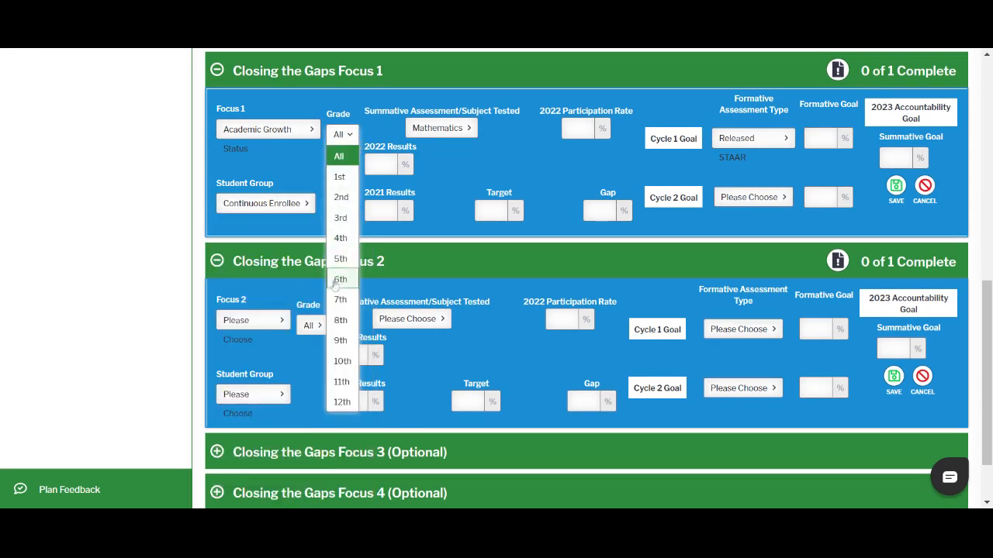
pyautogui.click(355, 135)
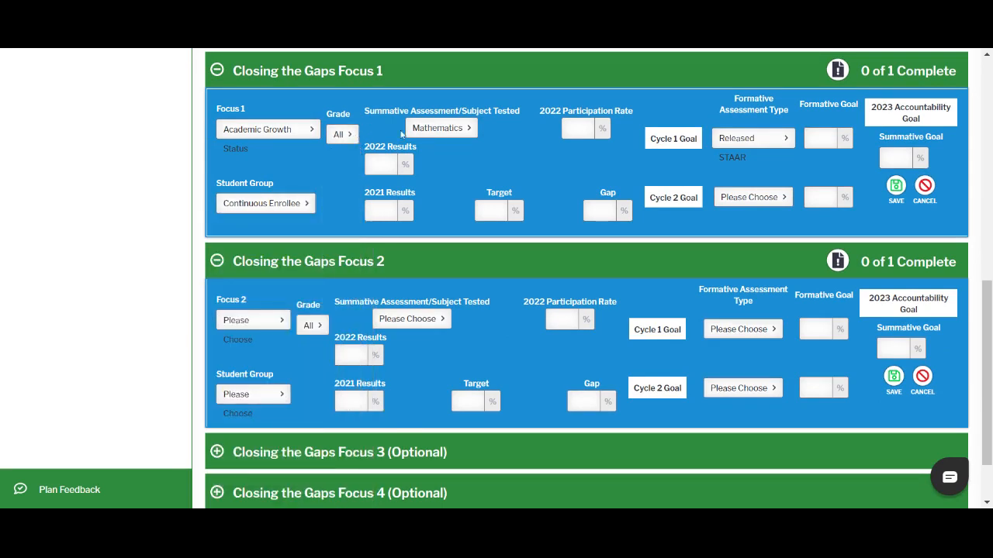
# Step: Examine the summative assessment subject options in Closing the Gaps Focus 1 and the Cycle 1 formative assessment type options in Focus 2
pyautogui.click(474, 138)
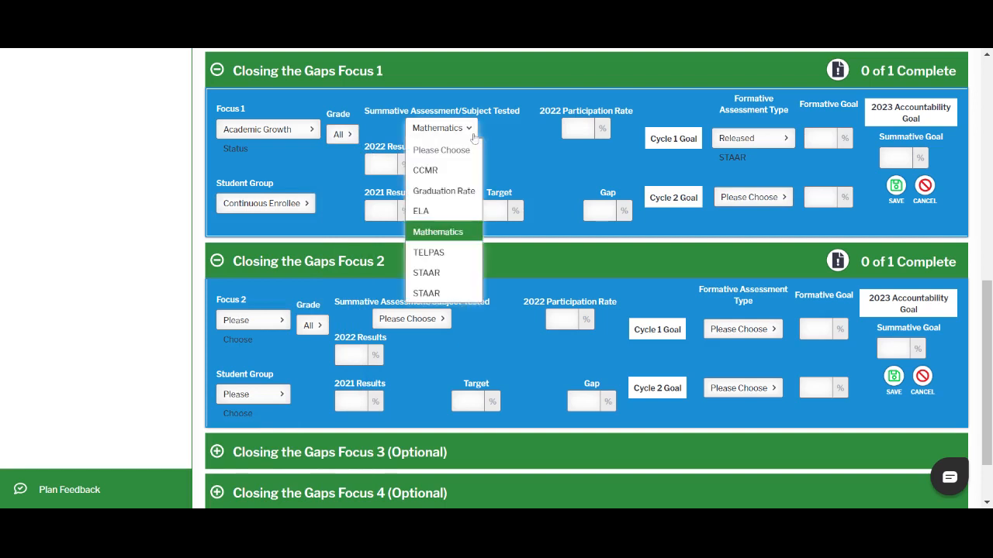
pyautogui.click(474, 137)
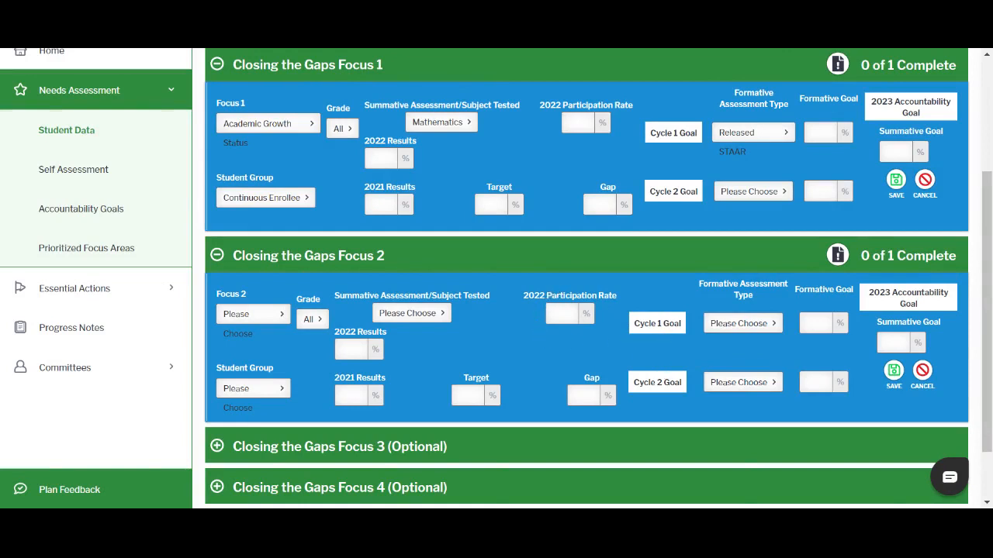
pyautogui.click(774, 324)
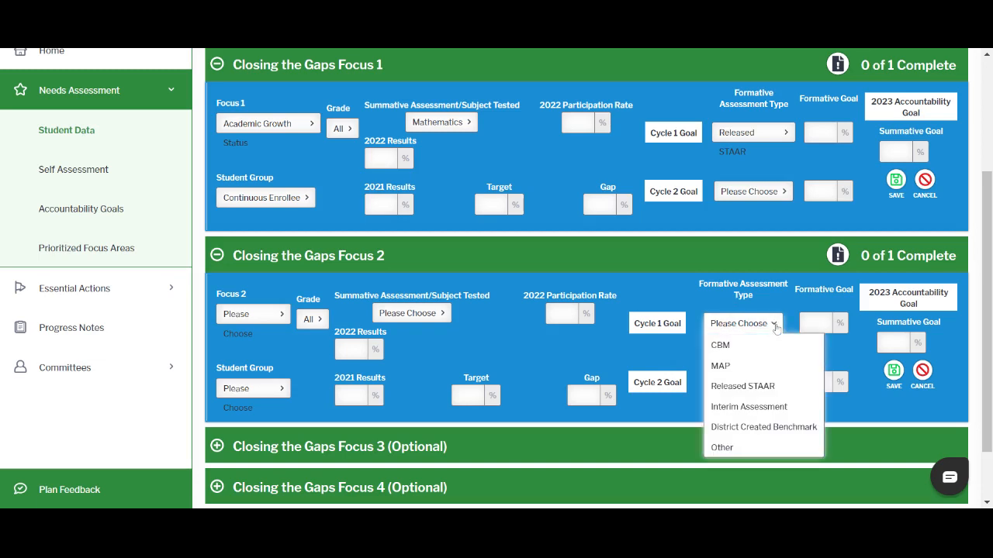
pyautogui.scroll(-1, 775, 357)
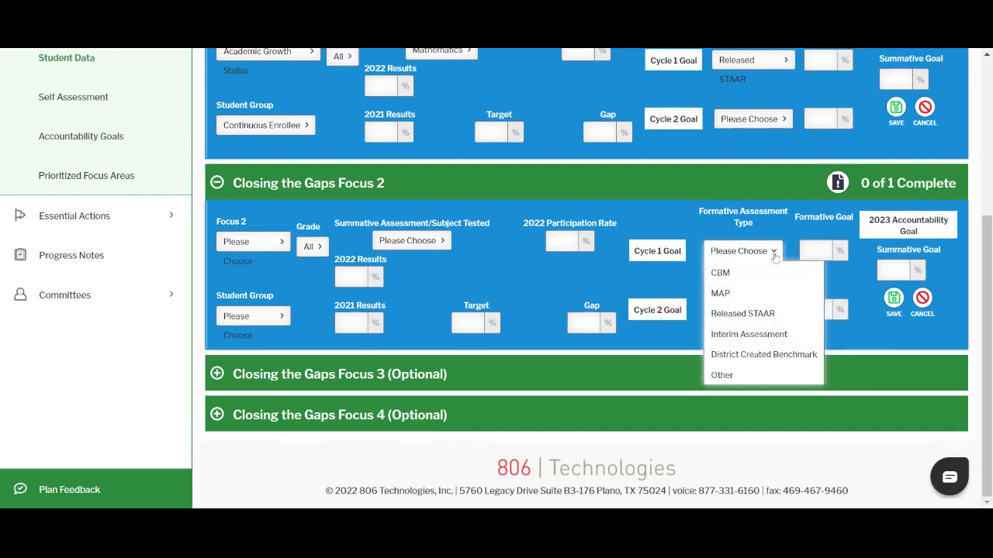
pyautogui.click(774, 255)
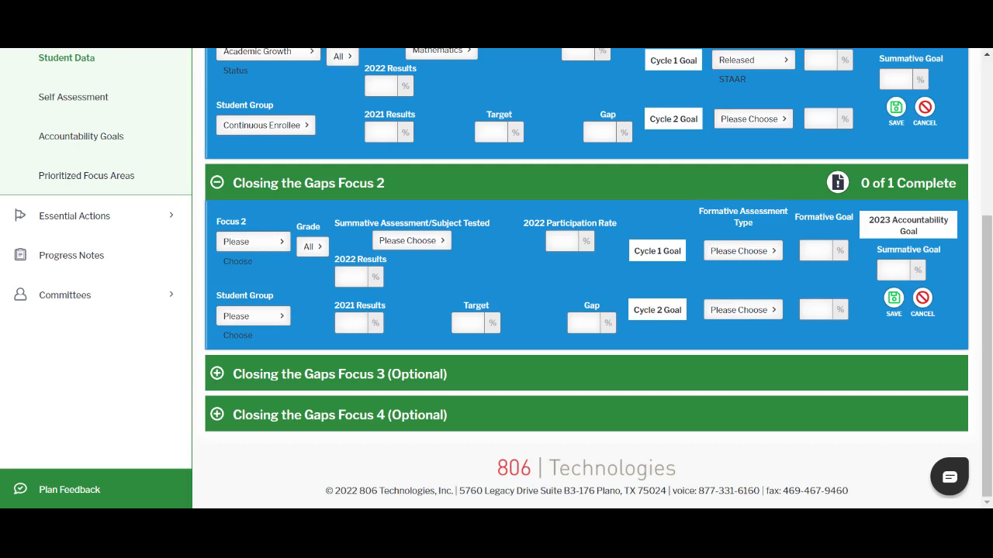
# Step: Expand the optional Closing the Gaps Focus 3 section
pyautogui.click(903, 305)
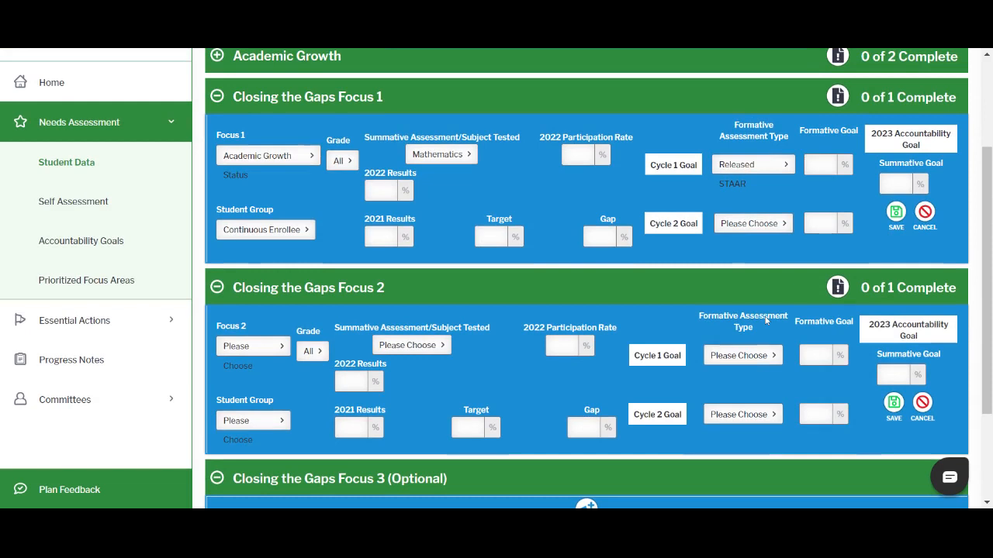